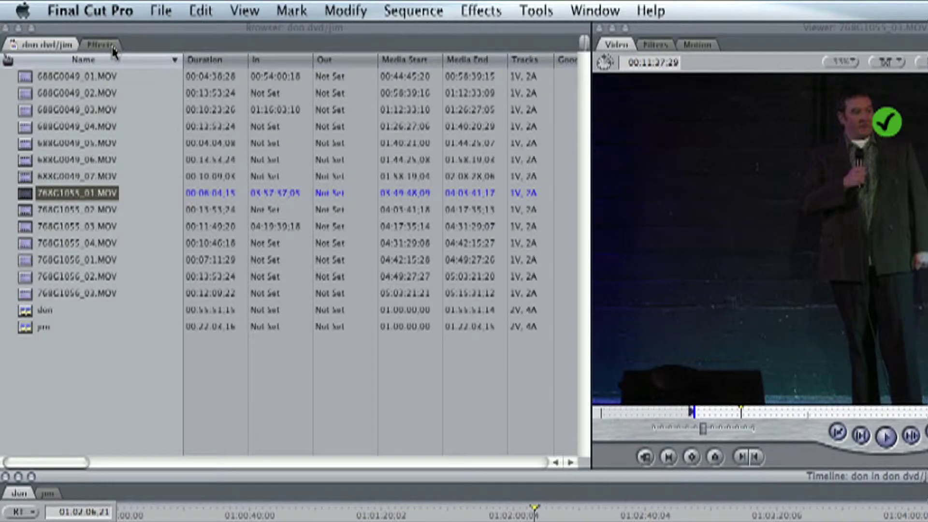
# Step: In the Effects browser, expand Video Generators and its Text bin to list Crawl, Lower 3rd, Text and Typewriter
pyautogui.click(53, 24)
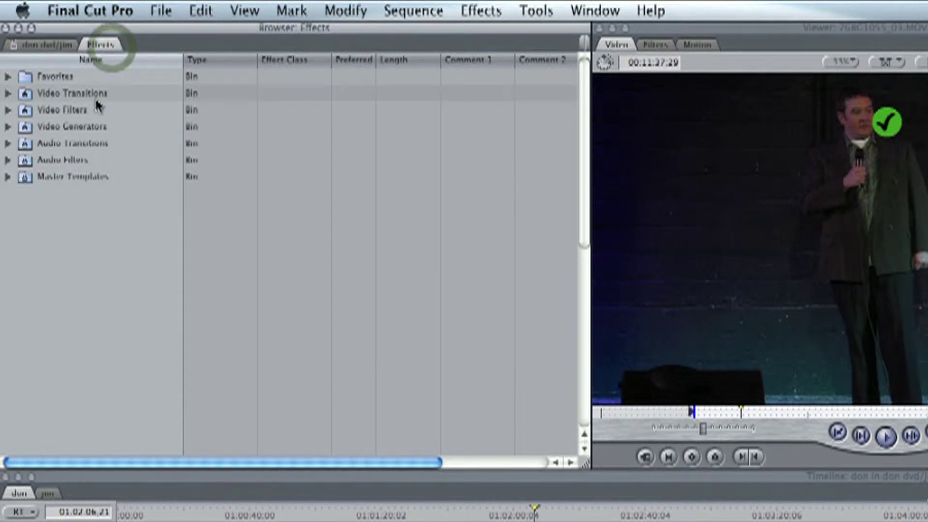
pyautogui.click(28, 127)
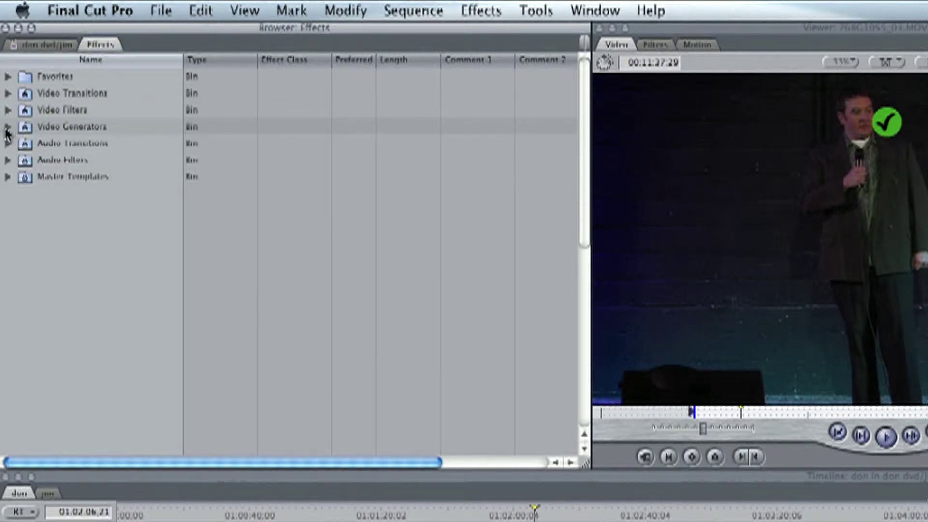
pyautogui.click(7, 127)
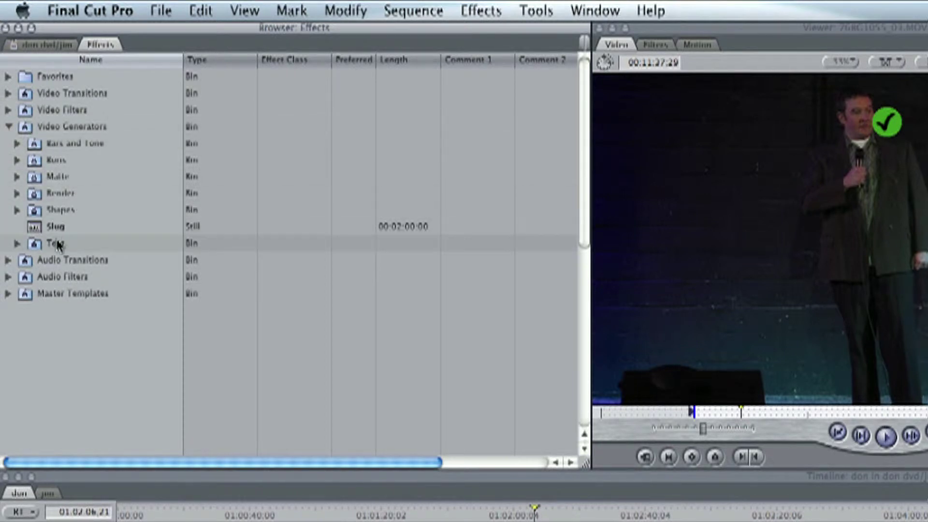
pyautogui.click(17, 243)
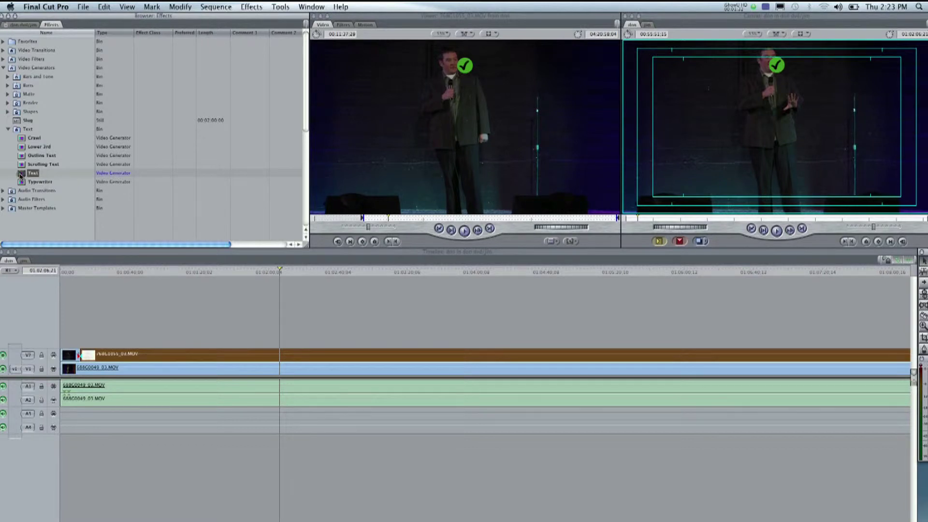
# Step: Place the Text generator above the footage and preview SAMPLE TEXT with a slightly earlier Out point
pyautogui.moveTo(20, 176); pyautogui.dragTo(213, 284)
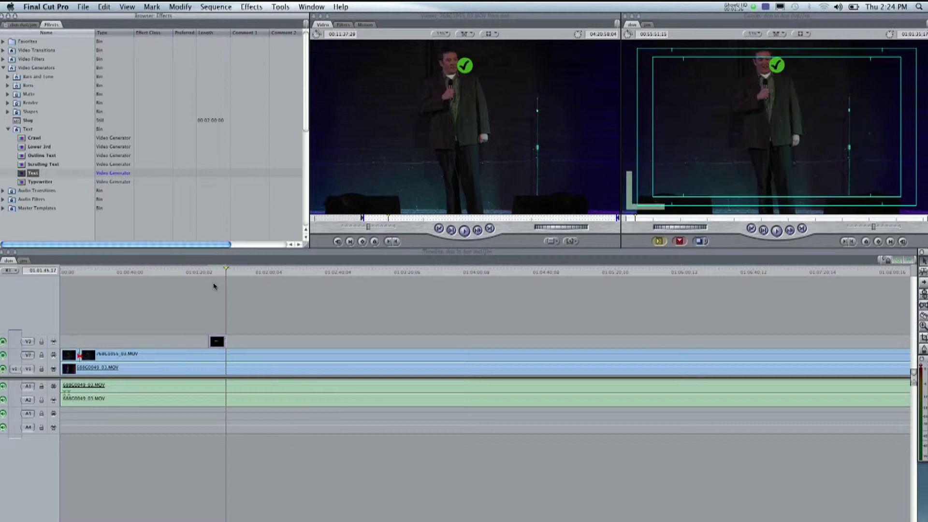
pyautogui.click(19, 175)
pyautogui.doubleClick(18, 173)
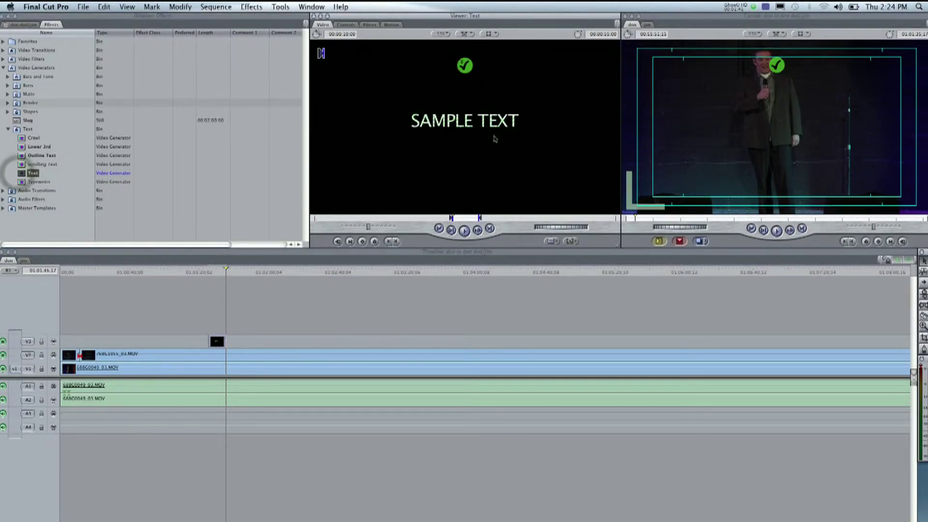
pyautogui.click(480, 218)
pyautogui.moveTo(480, 218)
pyautogui.mouseDown()
pyautogui.moveTo(522, 220)
pyautogui.moveTo(494, 218)
pyautogui.mouseUp()
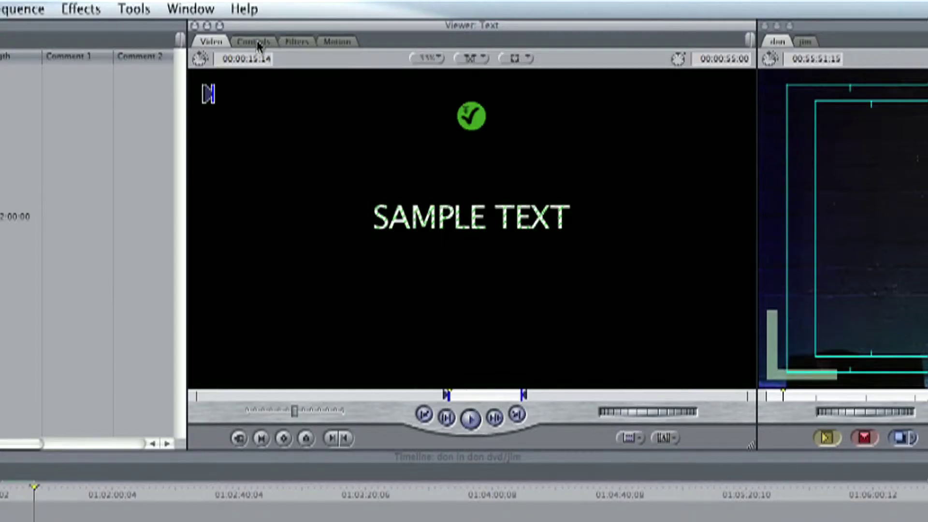
# Step: Review the generator's Controls, Filters and Motion settings, then open the timeline Text clip in the Viewer
pyautogui.click(346, 24)
pyautogui.click(368, 25)
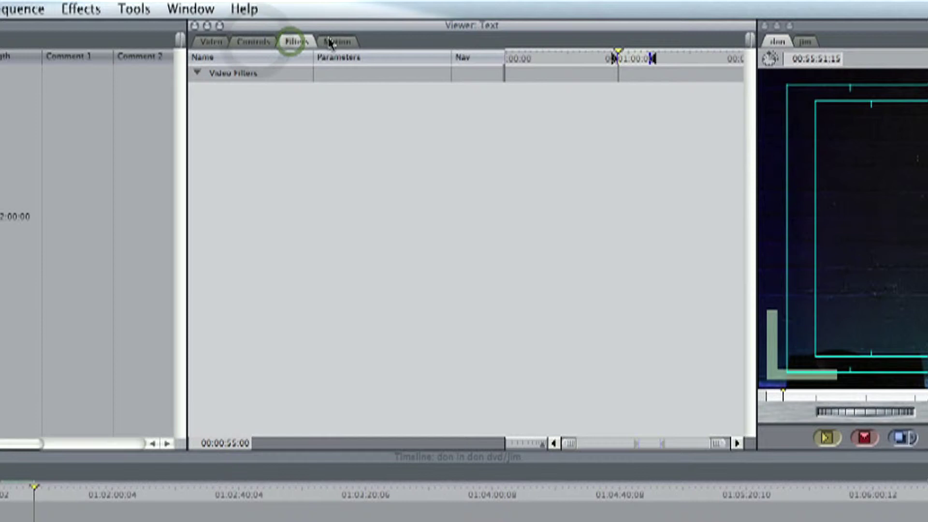
pyautogui.click(335, 41)
pyautogui.click(251, 42)
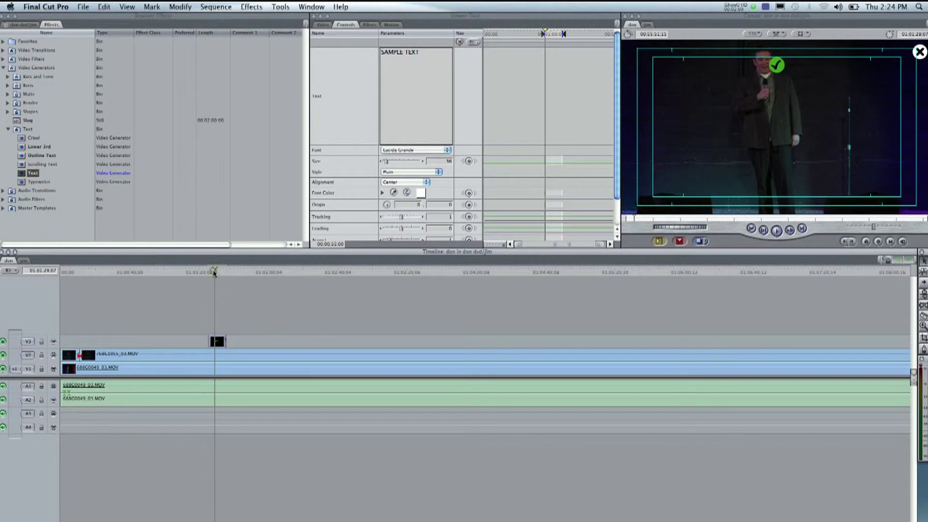
pyautogui.click(9, 494)
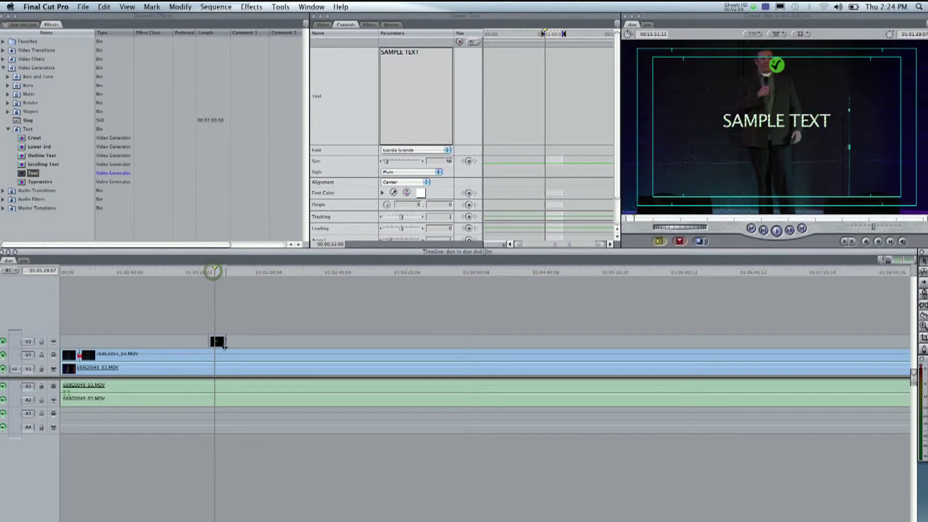
pyautogui.doubleClick(218, 341)
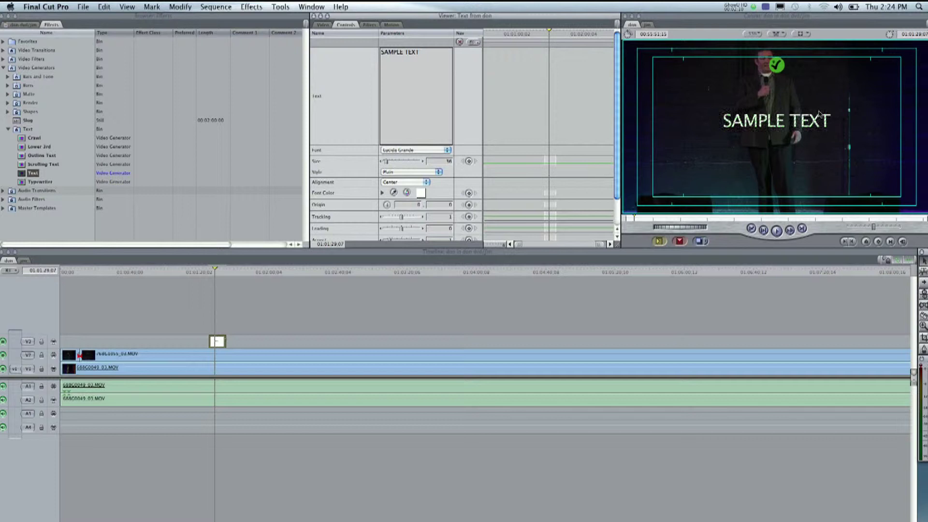
# Step: Replace SAMPLE TEXT with 'i am a text message' and refresh the timeline clip
pyautogui.click(421, 56)
pyautogui.press('super+a')
pyautogui.press('BackSpace')
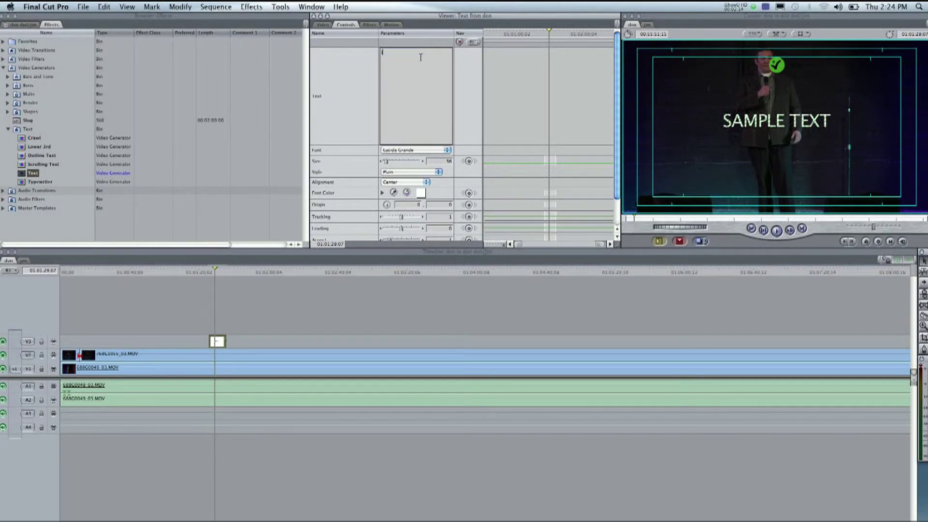
pyautogui.write('I am a text message')
pyautogui.click(224, 341)
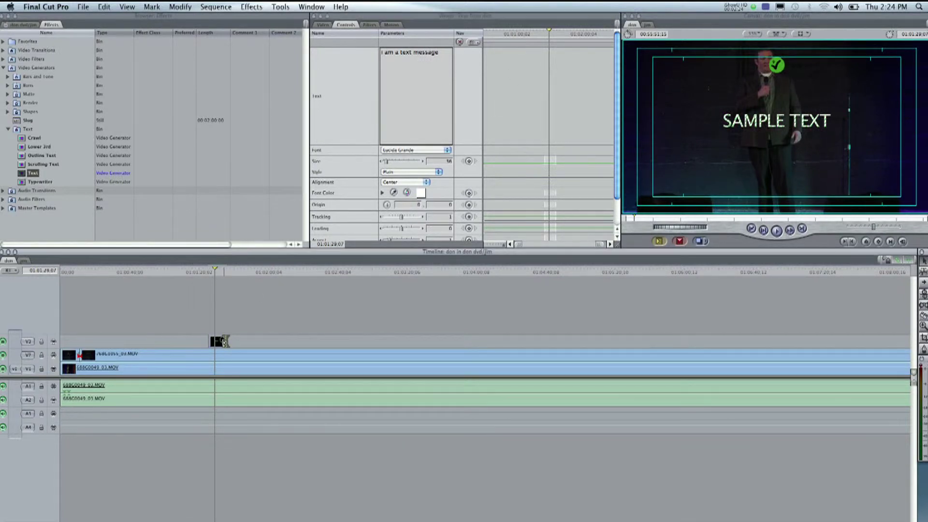
pyautogui.click(224, 341)
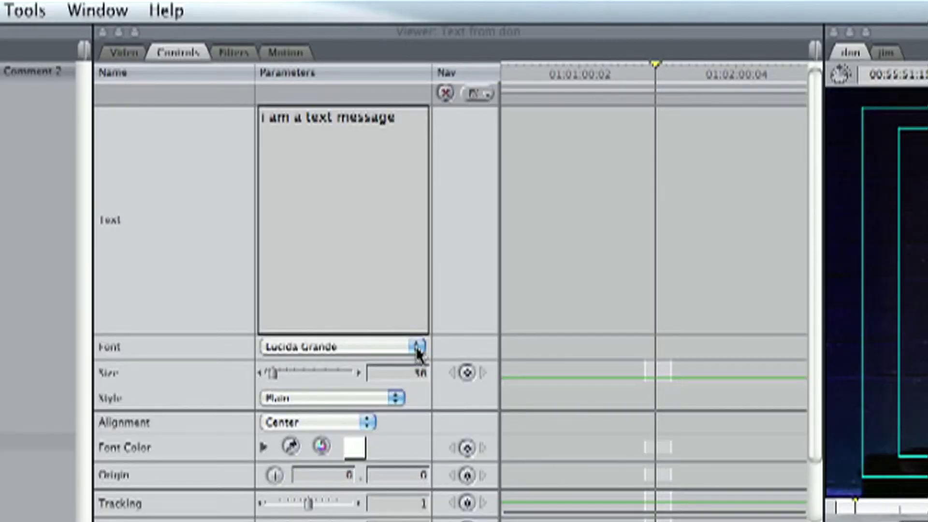
# Step: Set the title font to Marker Felt, style Italic, and enlarge its size
pyautogui.click(417, 349)
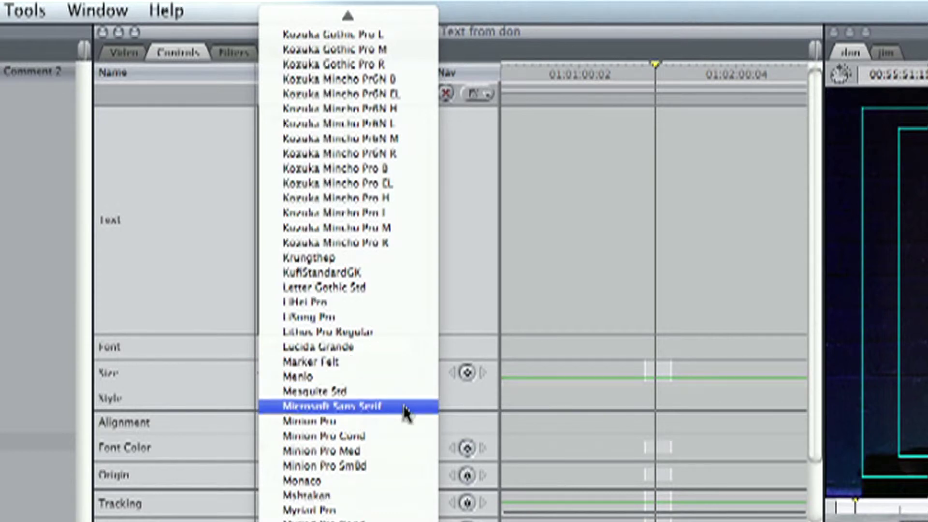
pyautogui.click(397, 371)
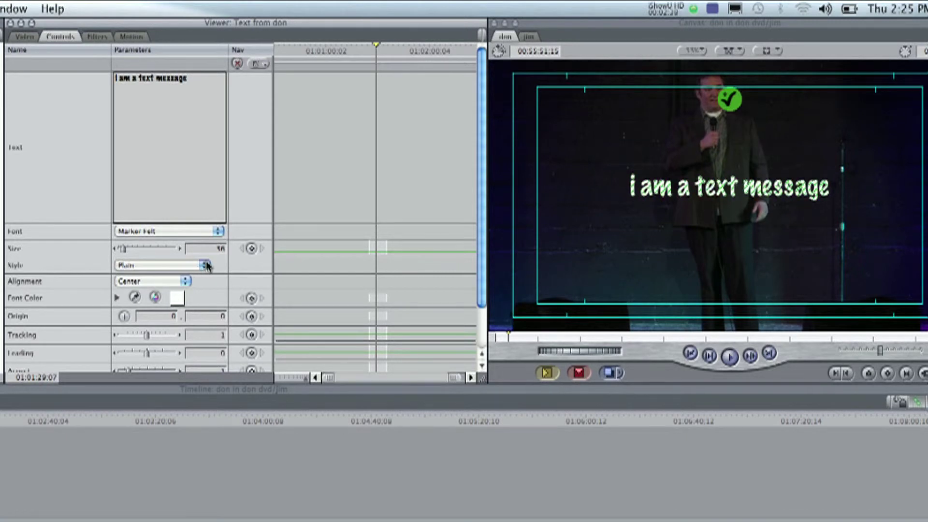
pyautogui.click(207, 265)
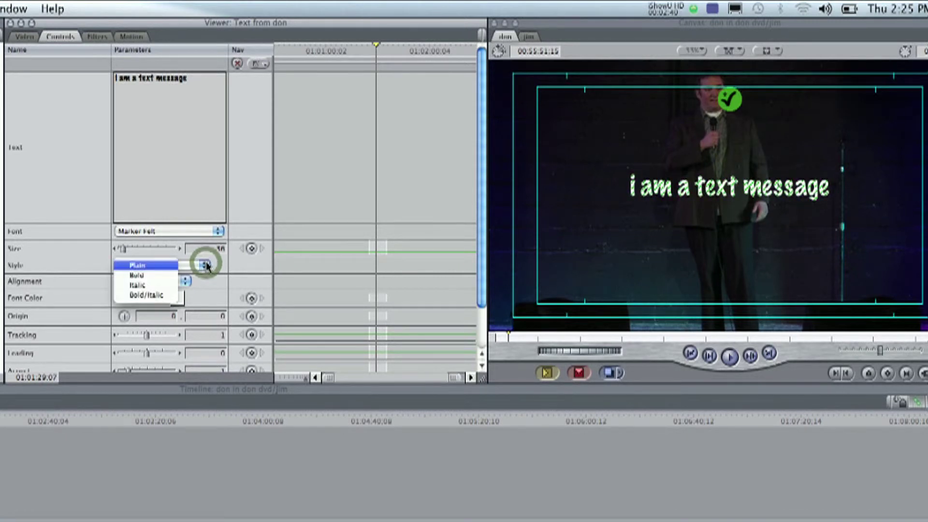
pyautogui.click(165, 287)
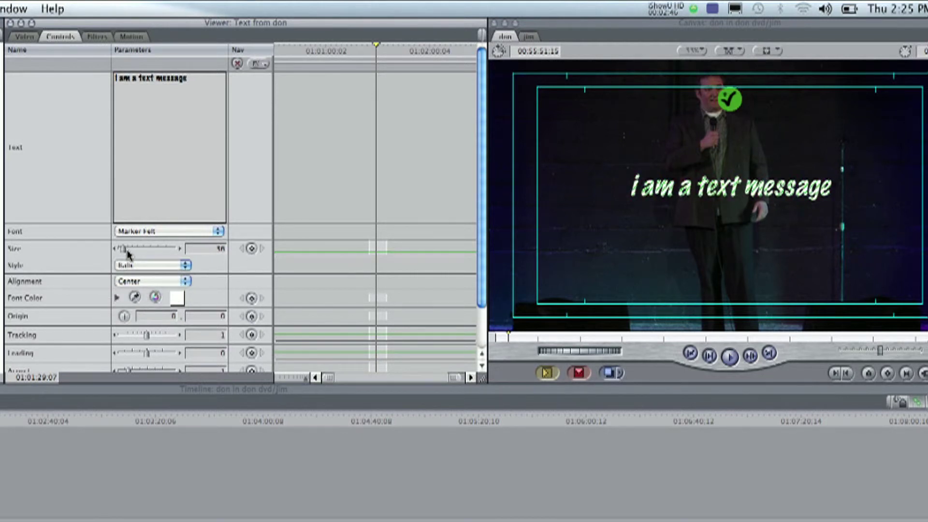
pyautogui.moveTo(122, 248)
pyautogui.mouseDown()
pyautogui.moveTo(139, 249)
pyautogui.moveTo(125, 249)
pyautogui.mouseUp()
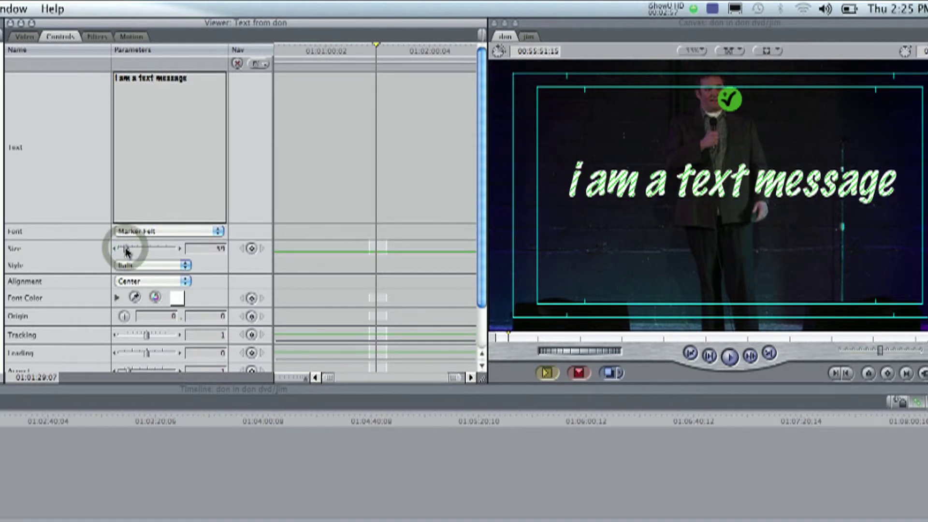
# Step: Move the title lower in the frame, putting its origin at -33.21, 262.40
pyautogui.click(124, 317)
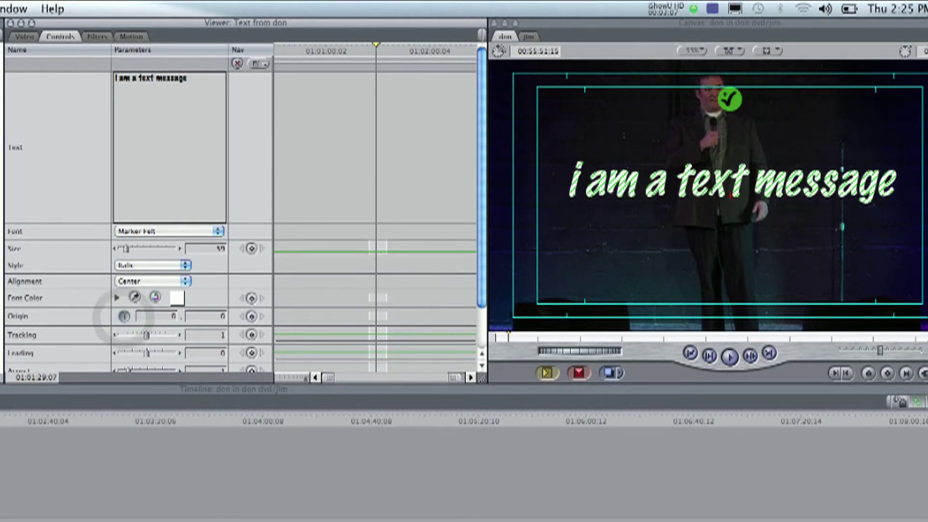
pyautogui.click(729, 197)
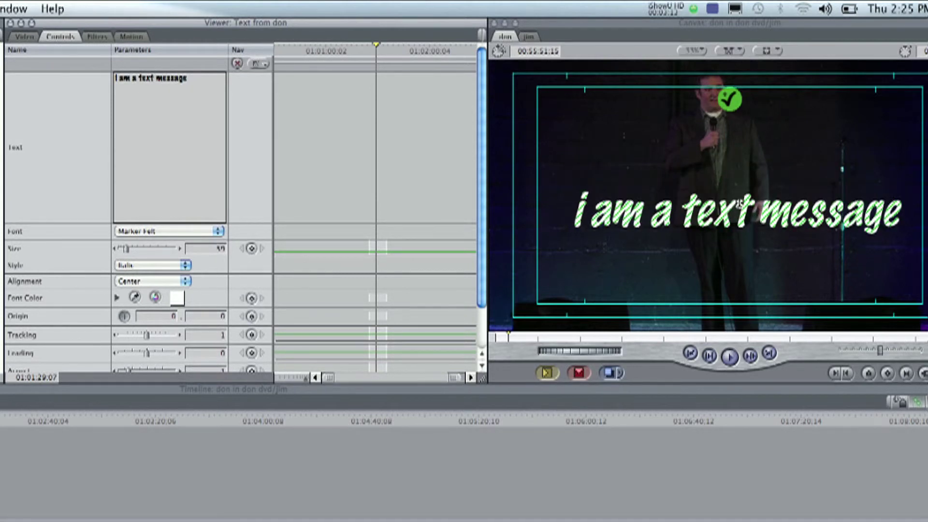
pyautogui.moveTo(740, 203); pyautogui.dragTo(723, 267)
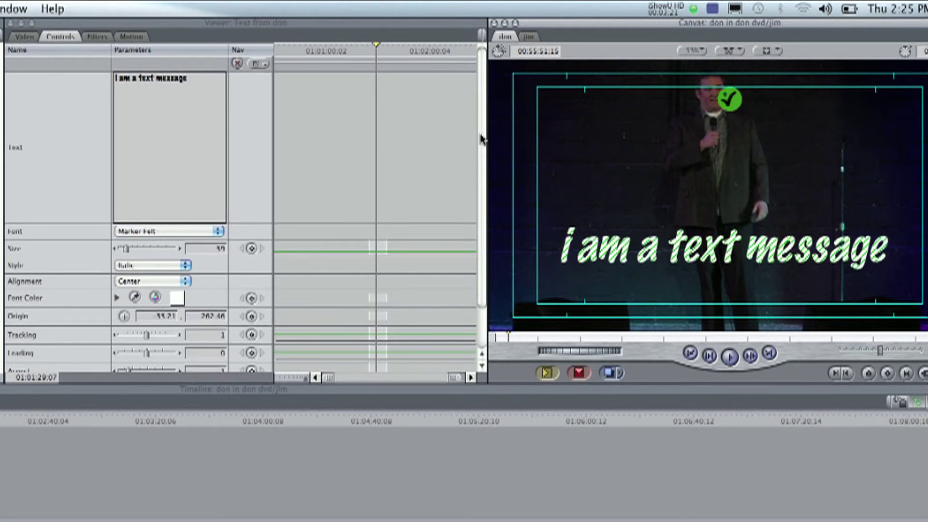
pyautogui.moveTo(482, 137); pyautogui.dragTo(483, 188)
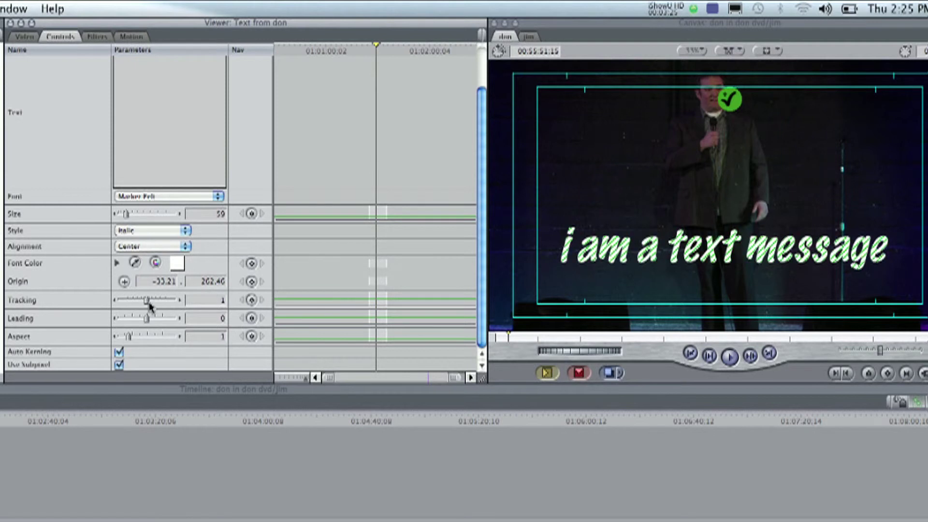
# Step: Set the title's tracking to 2 and its aspect to 0.86
pyautogui.moveTo(146, 301); pyautogui.dragTo(147, 301)
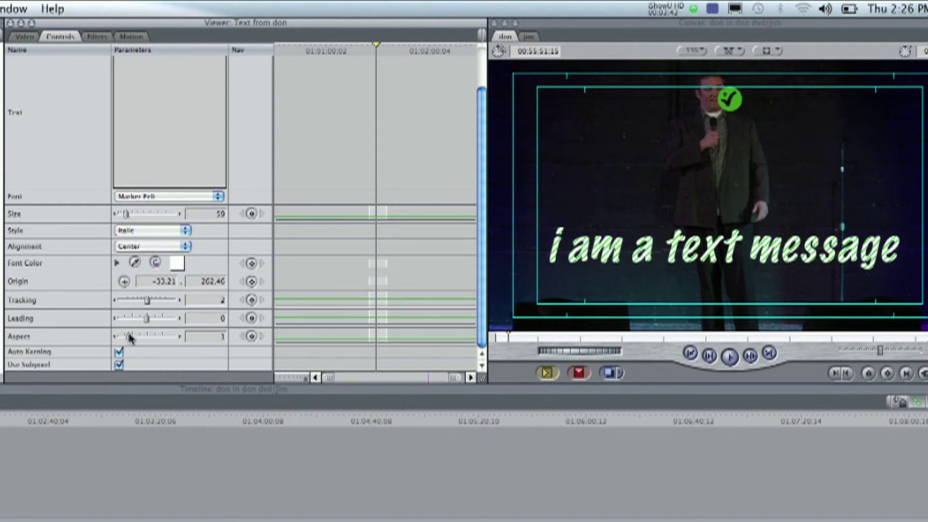
pyautogui.moveTo(128, 337)
pyautogui.mouseDown()
pyautogui.moveTo(138, 340)
pyautogui.moveTo(126, 338)
pyautogui.mouseUp()
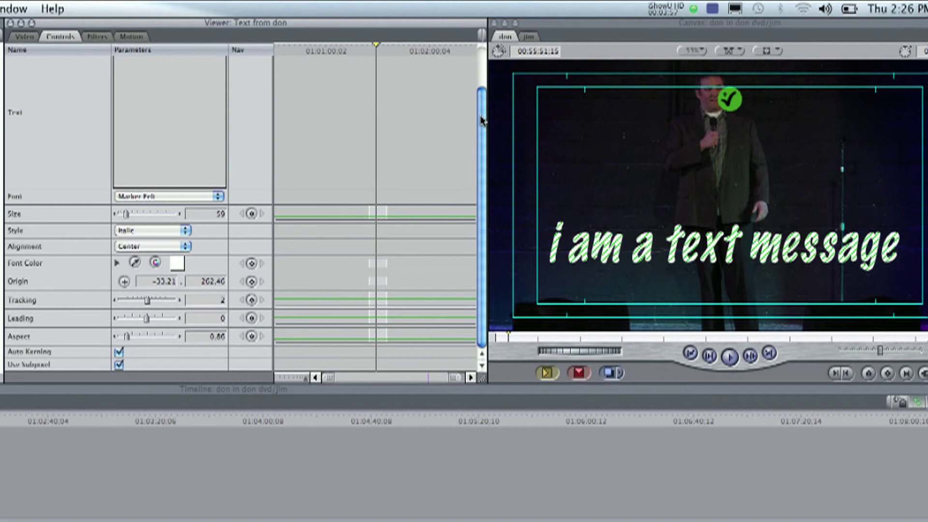
pyautogui.moveTo(480, 111); pyautogui.dragTo(480, 73)
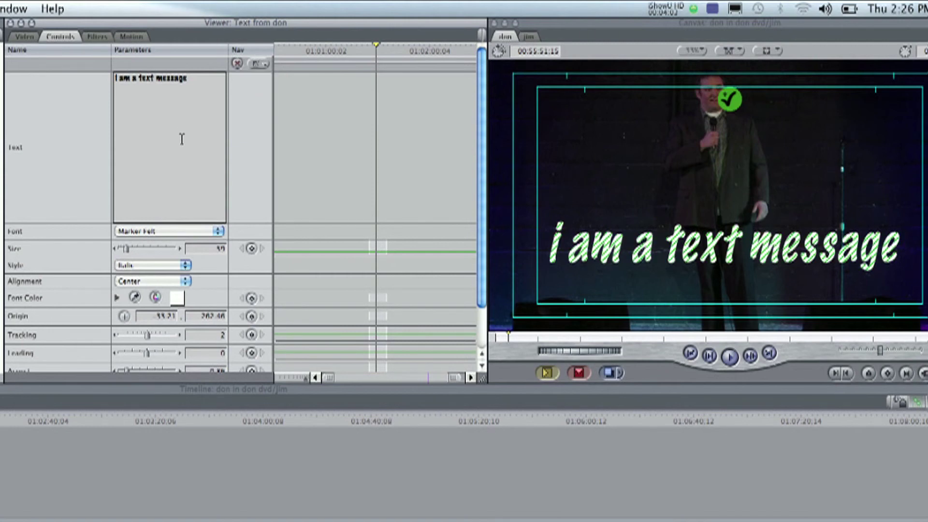
# Step: Reset the text controls to SAMPLE TEXT in plain Lucida Grande, size 36, centered
pyautogui.click(238, 64)
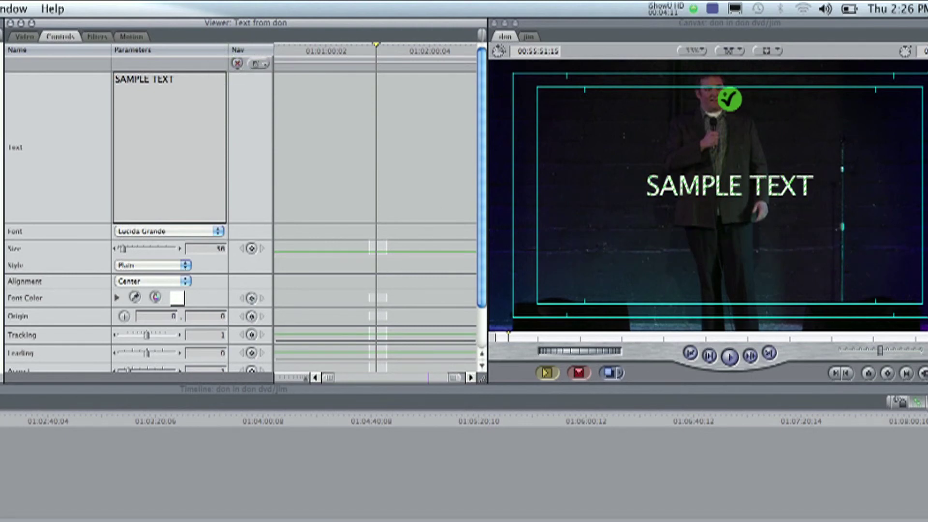
# Step: Lengthen the Text clip on V2 by extending its end, then check it with the playhead
pyautogui.click(0, 421)
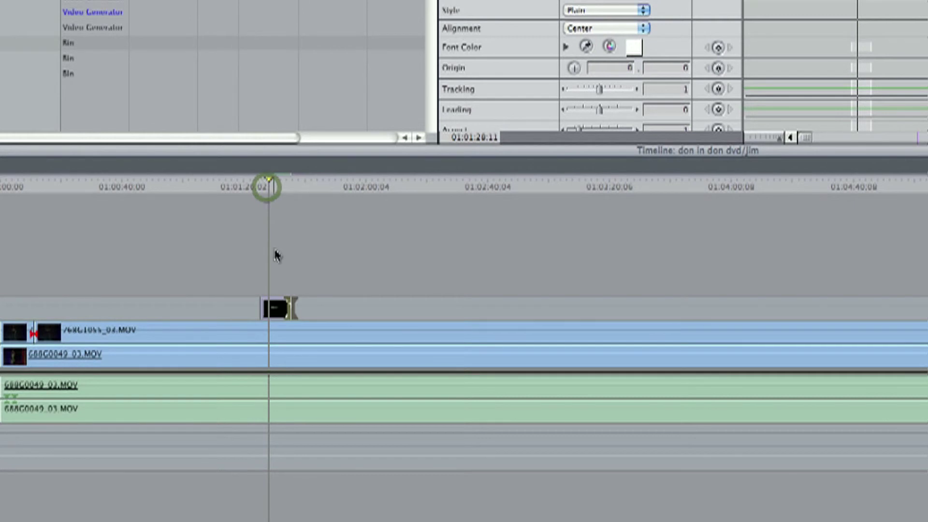
pyautogui.click(282, 305)
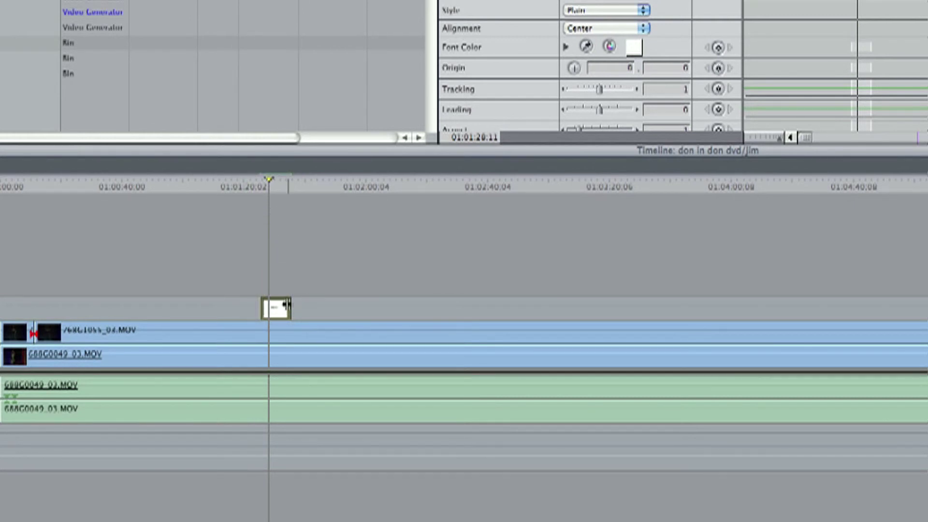
pyautogui.moveTo(292, 306); pyautogui.dragTo(324, 325)
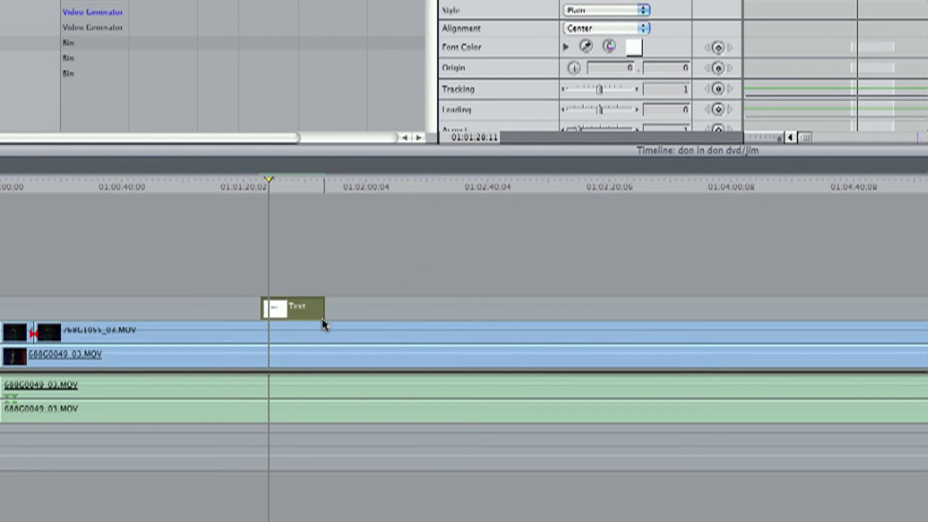
pyautogui.click(298, 191)
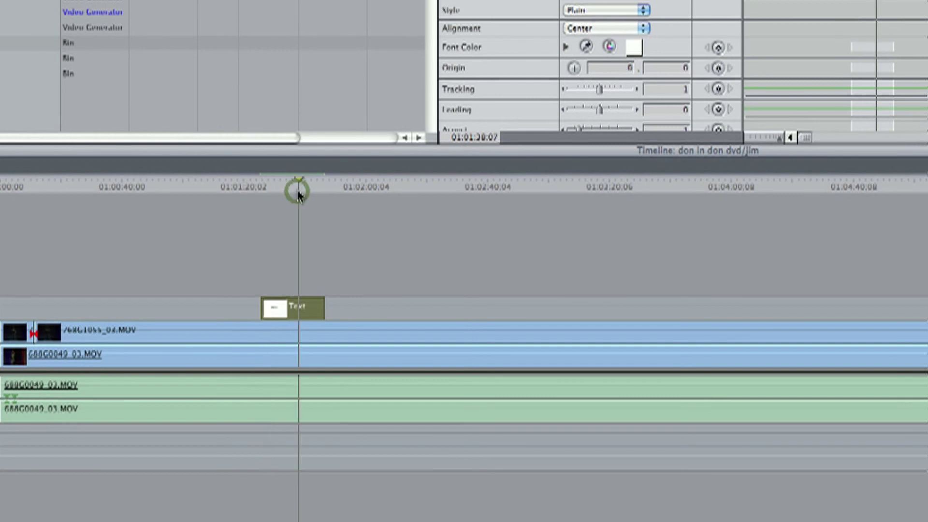
pyautogui.click(268, 190)
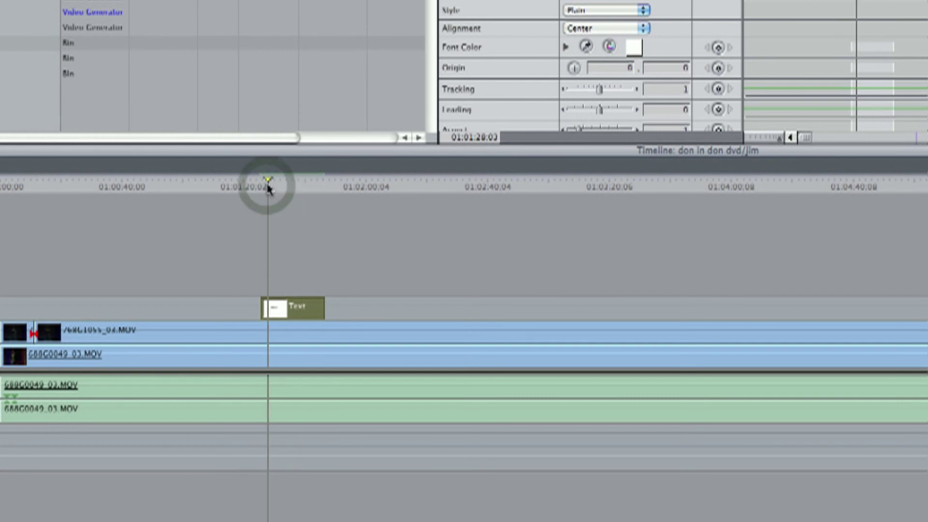